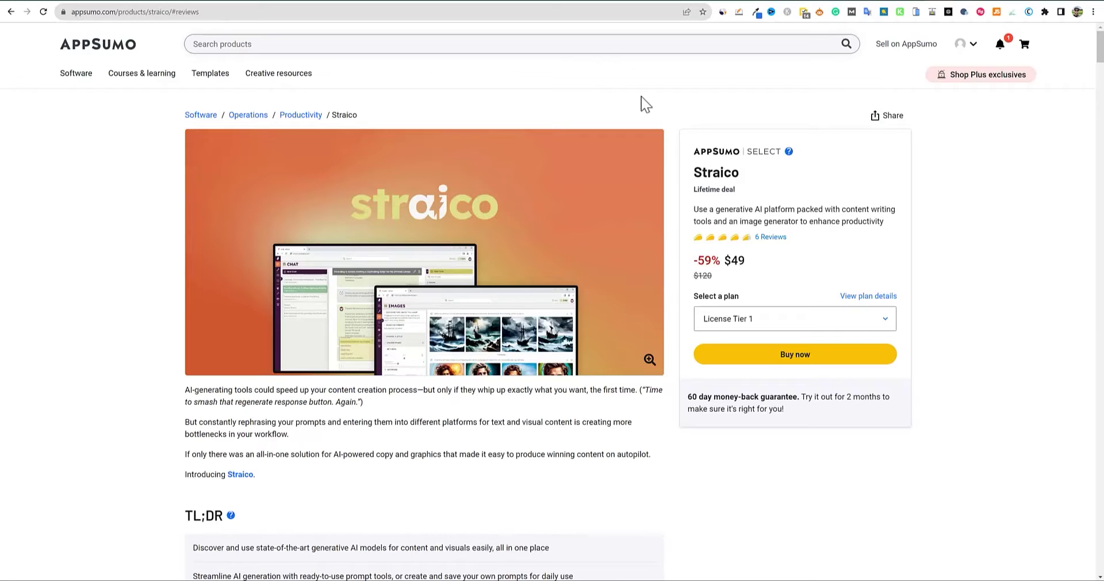
Step: Scroll the Straico deal page to the TL;DR and At-a-glance sections listing GPT 3.5-Turbo and Stability.ai
scroll(419, 411, "down", 3)
scroll(419, 411, "up", 2)
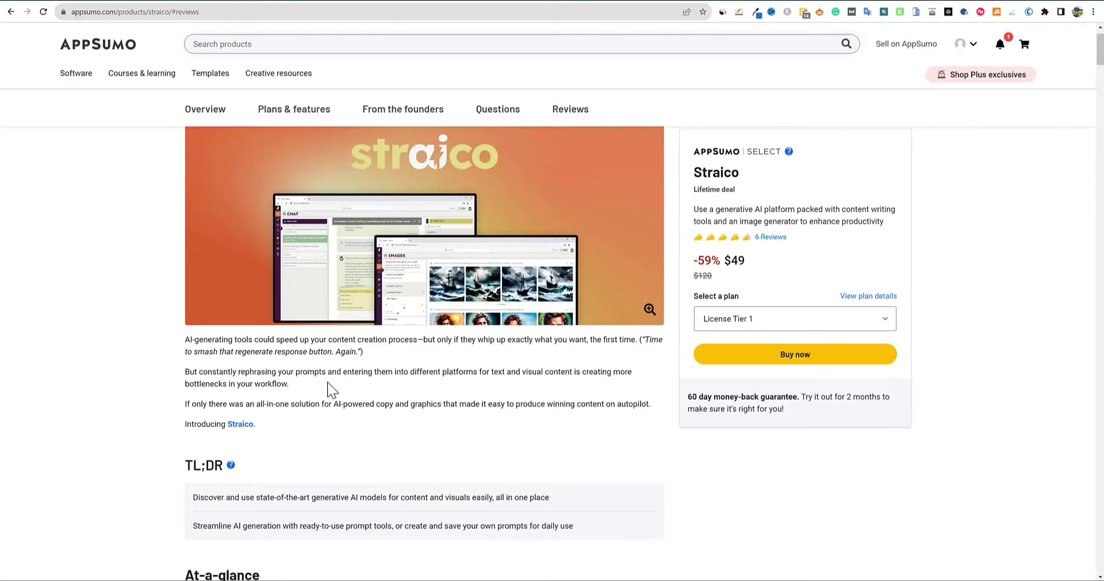
scroll(302, 468, "down", 3)
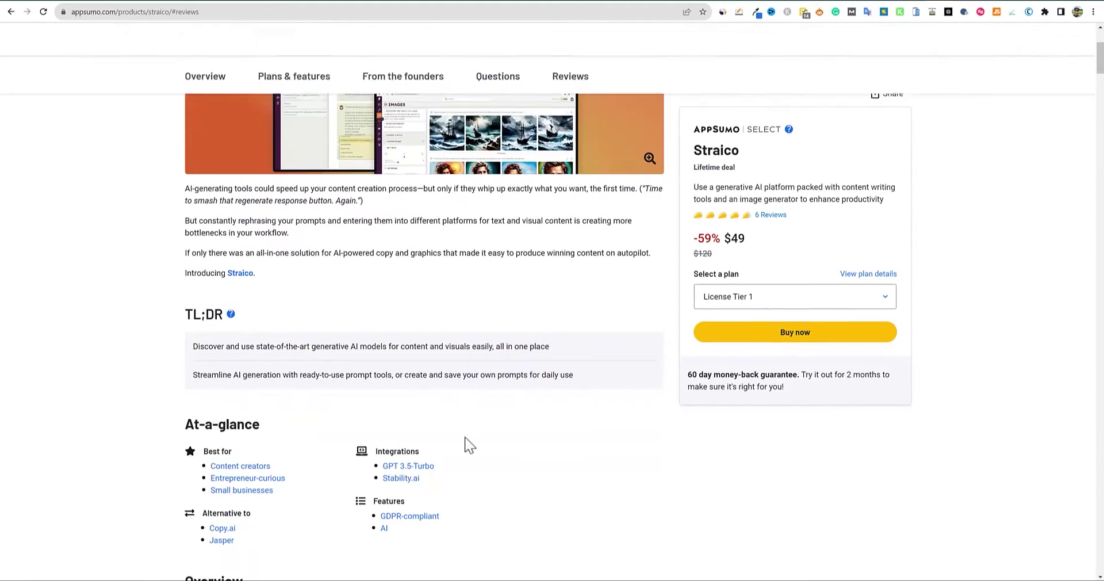
scroll(429, 440, "down", 1)
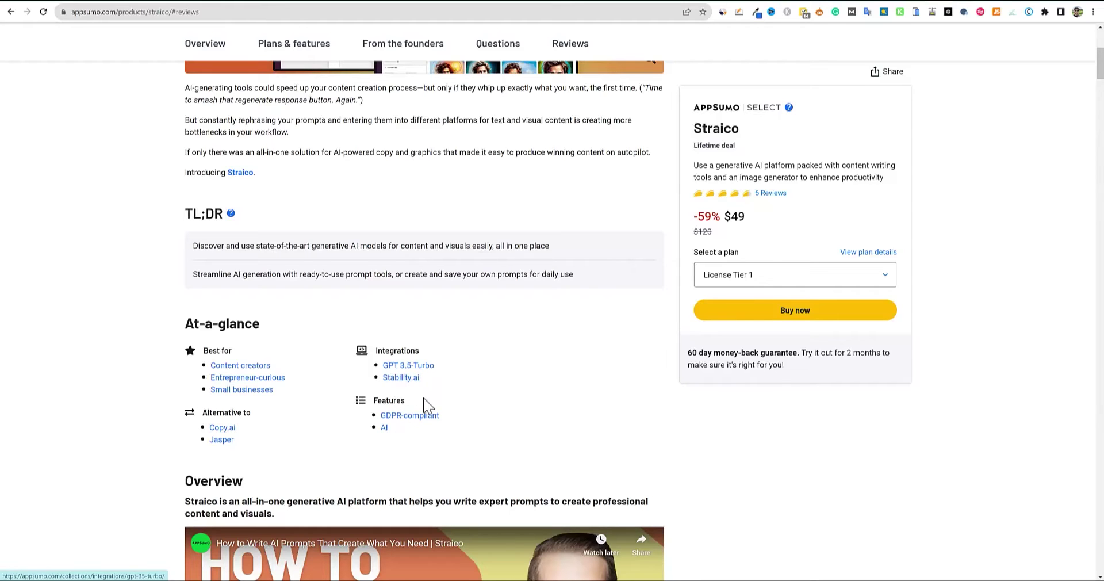
Step: Scroll down to From the founders and open Straico's public roadmap from the Roadmap link
scroll(352, 431, "down", 12)
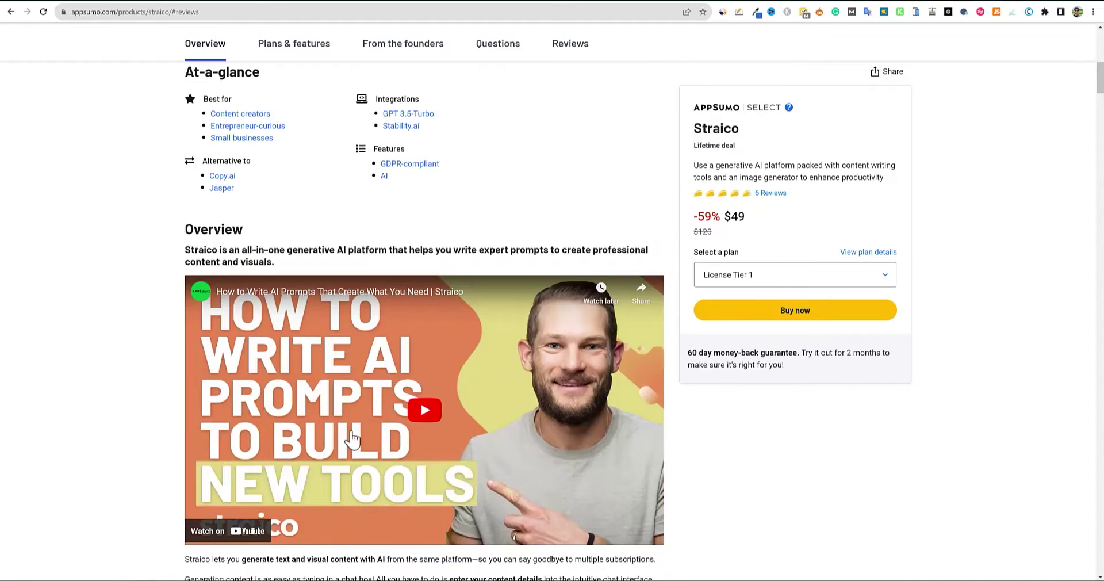
scroll(352, 439, "down", 14)
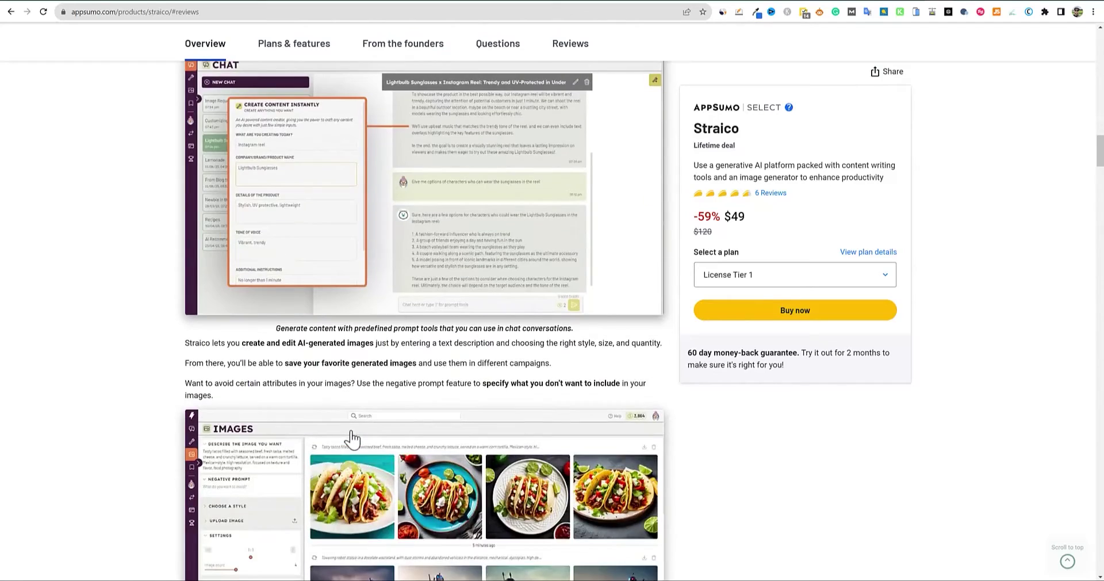
scroll(352, 439, "down", 13)
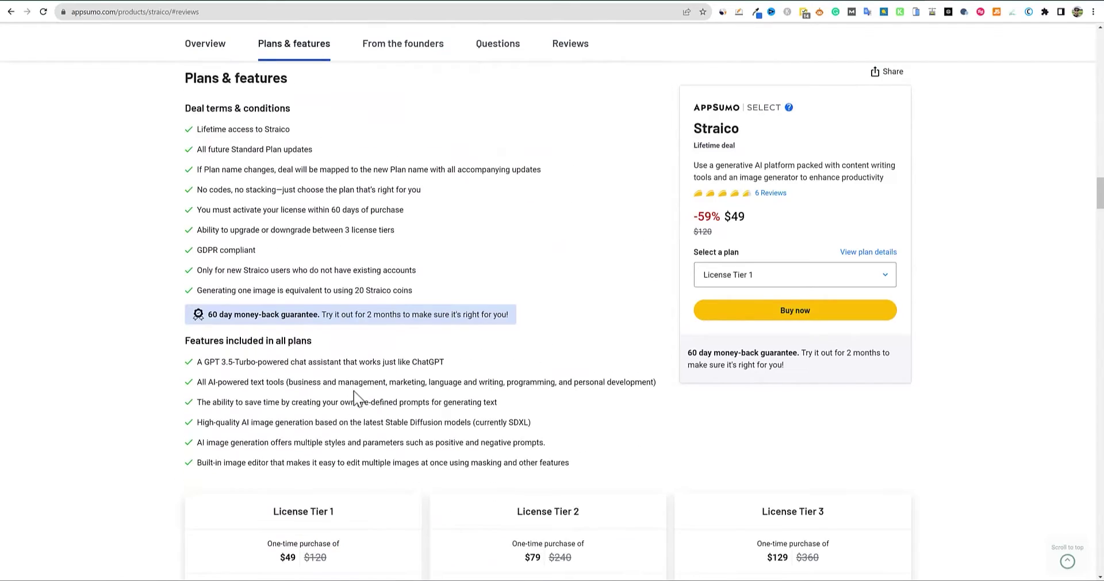
scroll(357, 394, "down", 11)
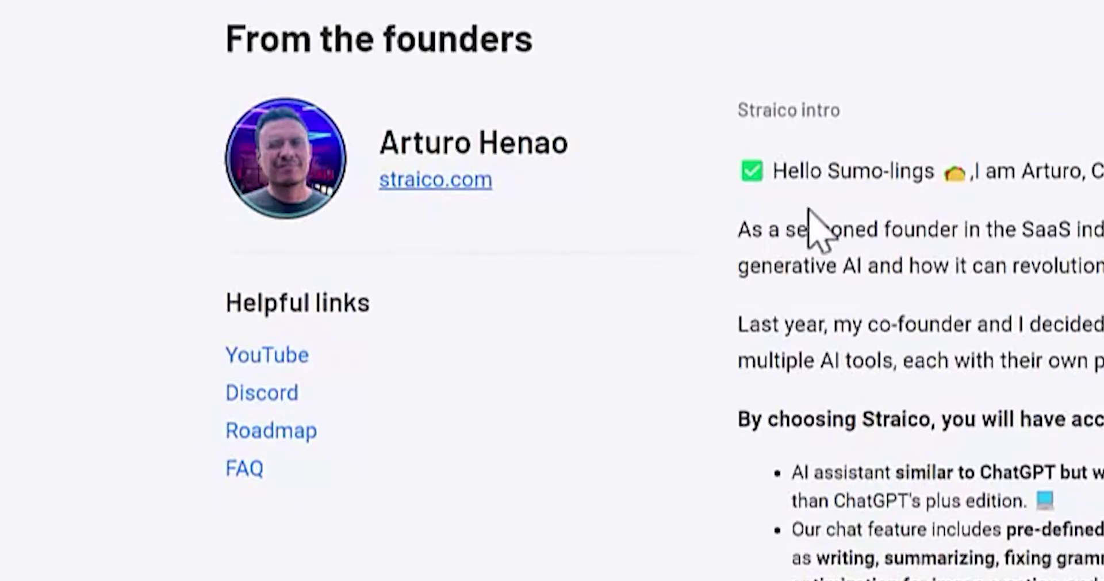
scroll(616, 431, "down", 4)
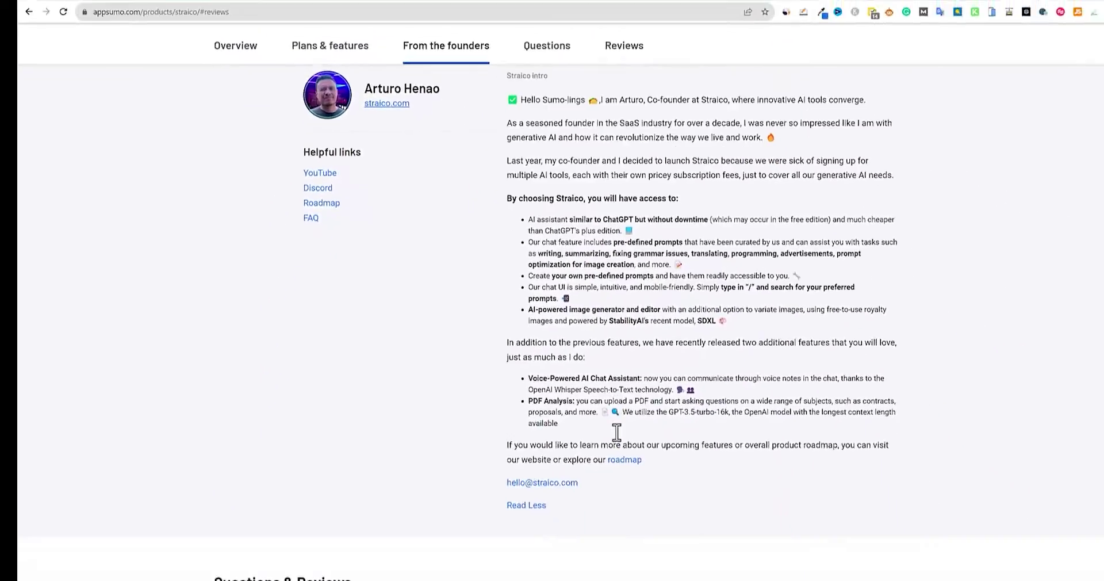
scroll(589, 381, "up", 2)
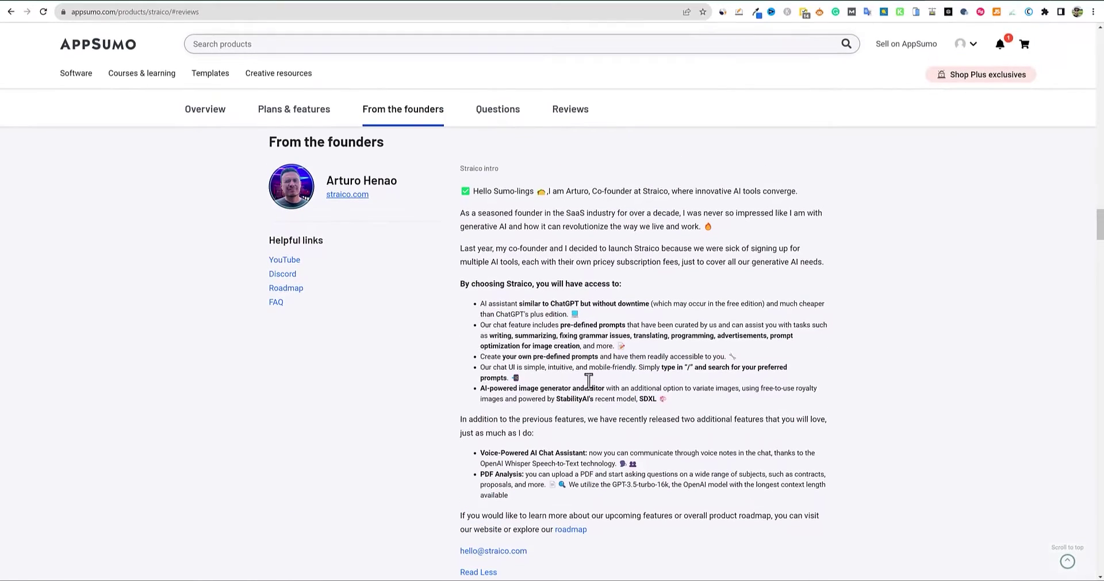
left_click(293, 289)
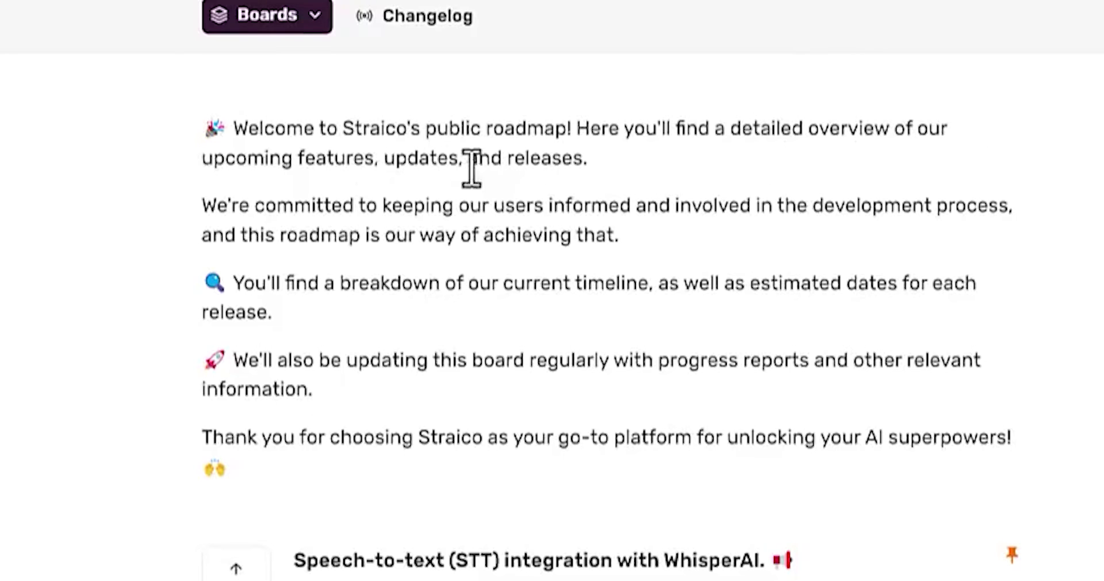
Step: Read the roadmap posts from Speech-to-text down to GPT-4 Integration and Chrome extension, then show the boards list
scroll(794, 545, "down", 4)
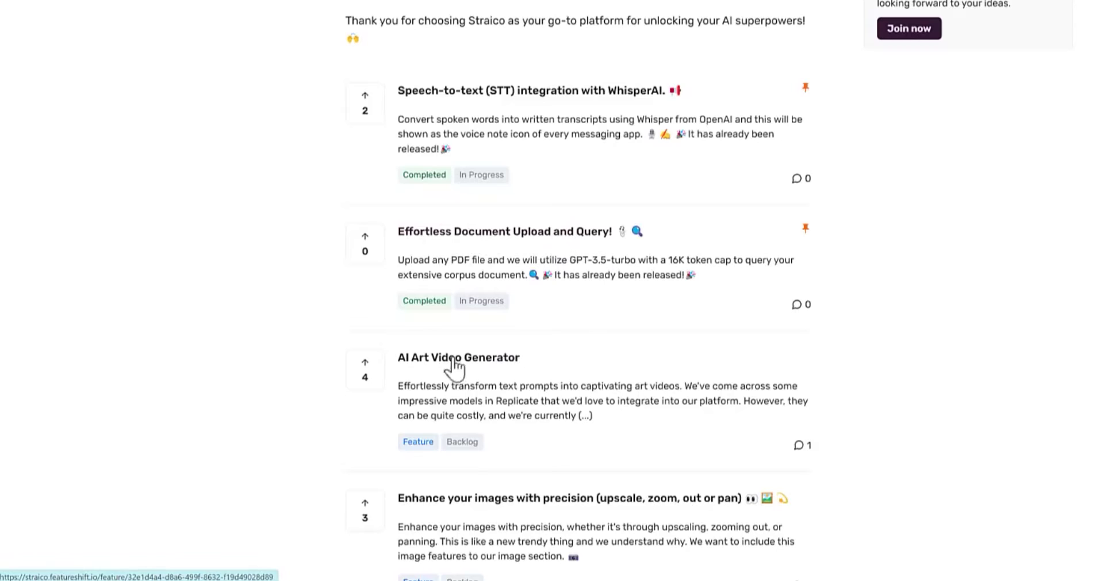
scroll(493, 363, "down", 2)
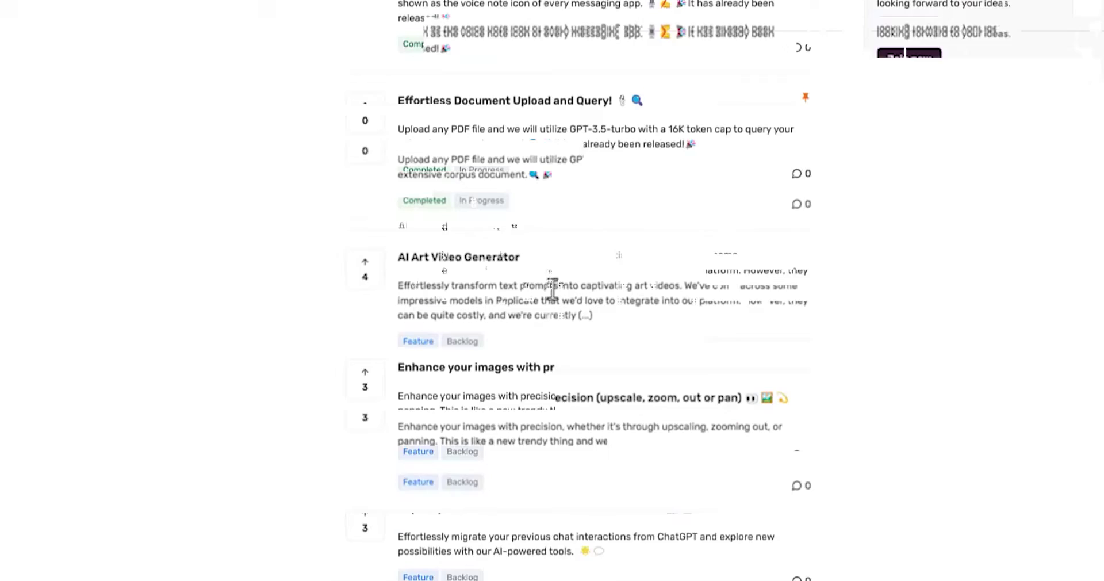
scroll(615, 345, "down", 6)
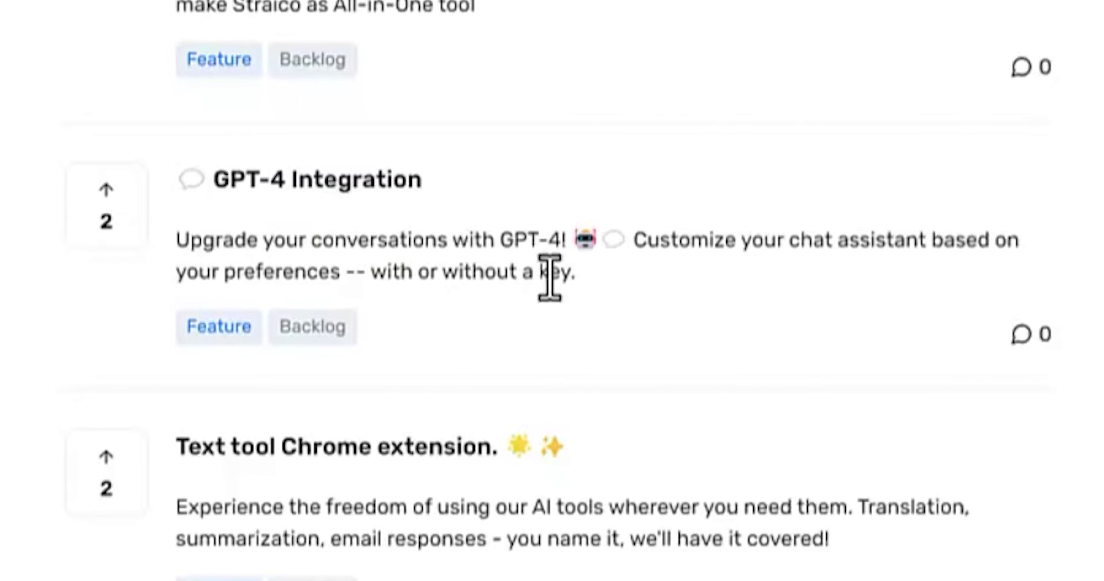
scroll(595, 268, "down", 5)
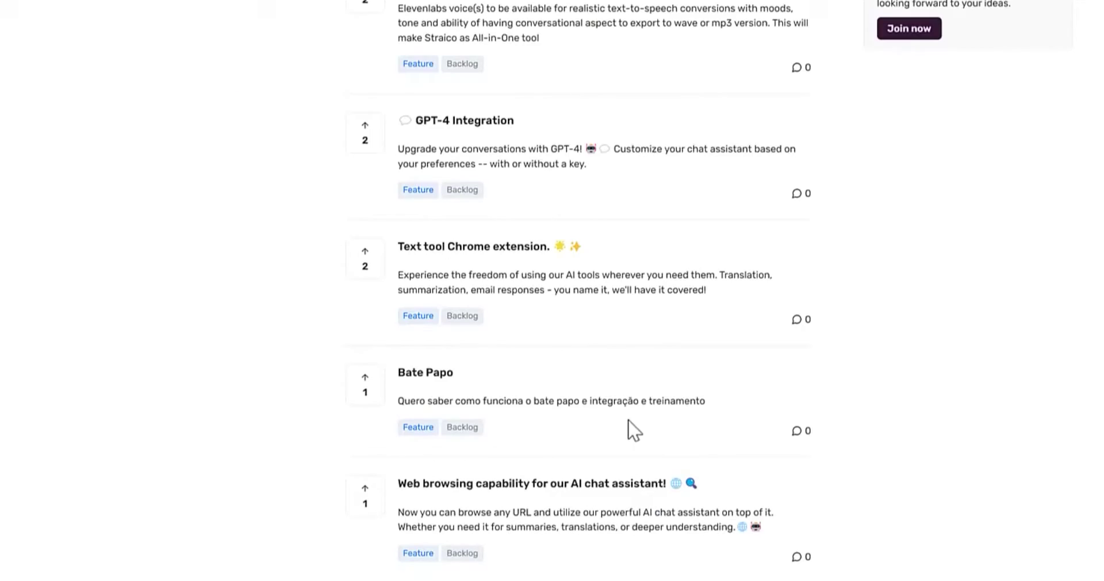
scroll(484, 450, "down", 4)
scroll(484, 450, "up", 20)
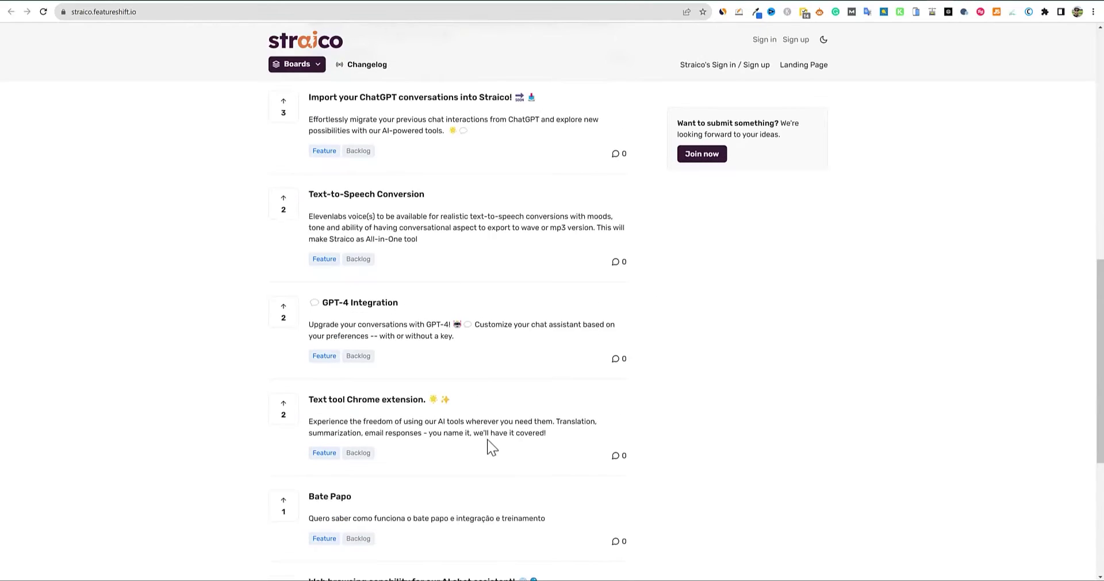
left_click(313, 68)
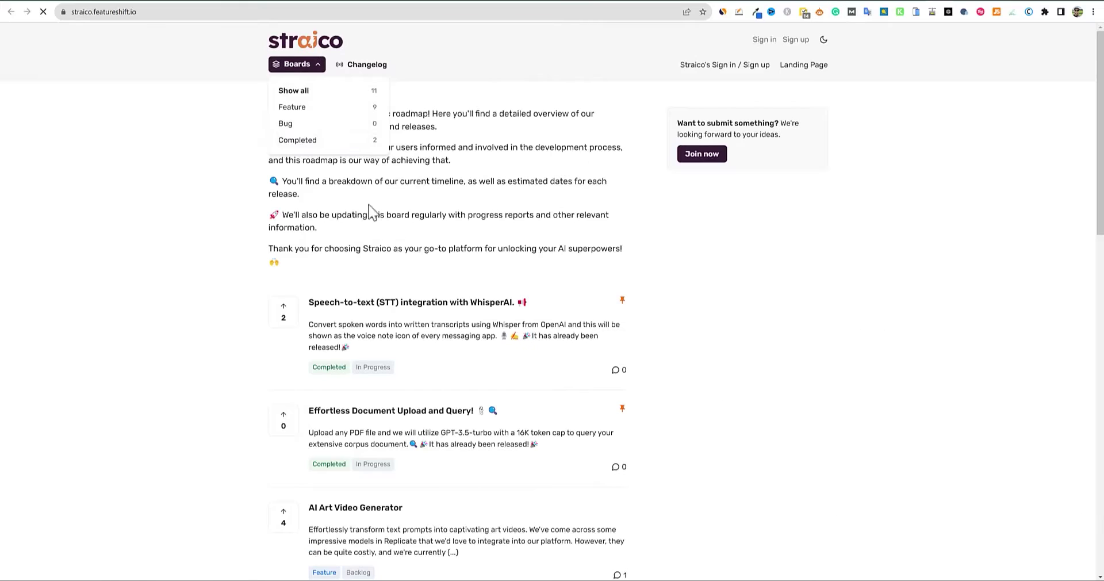
Step: Filter the roadmap to the Completed board, showing Speech-to-text with WhisperAI and Effortless Document Upload
left_click(325, 143)
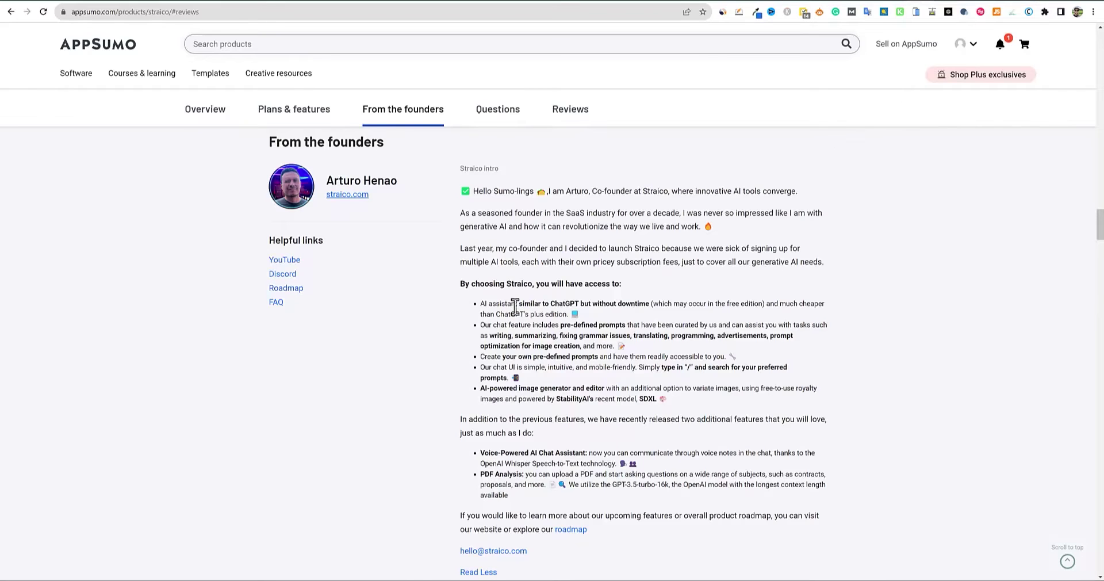
Step: Return to the $49, $79 and $129 license tier cards and bring the calculator in front
scroll(516, 308, "down", 4)
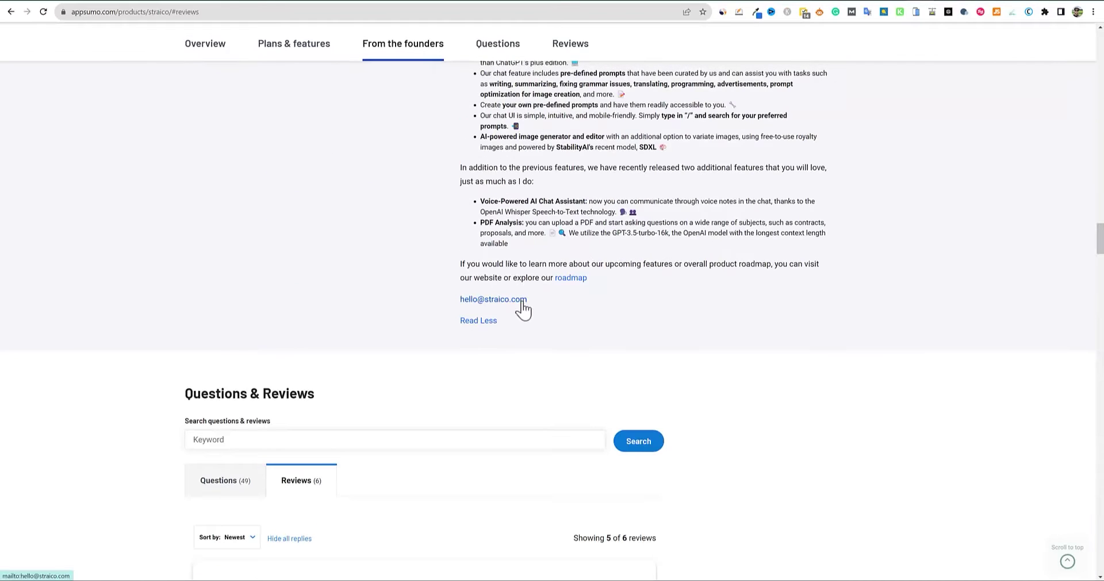
scroll(518, 309, "down", 6)
scroll(521, 305, "up", 12)
scroll(369, 325, "down", 1)
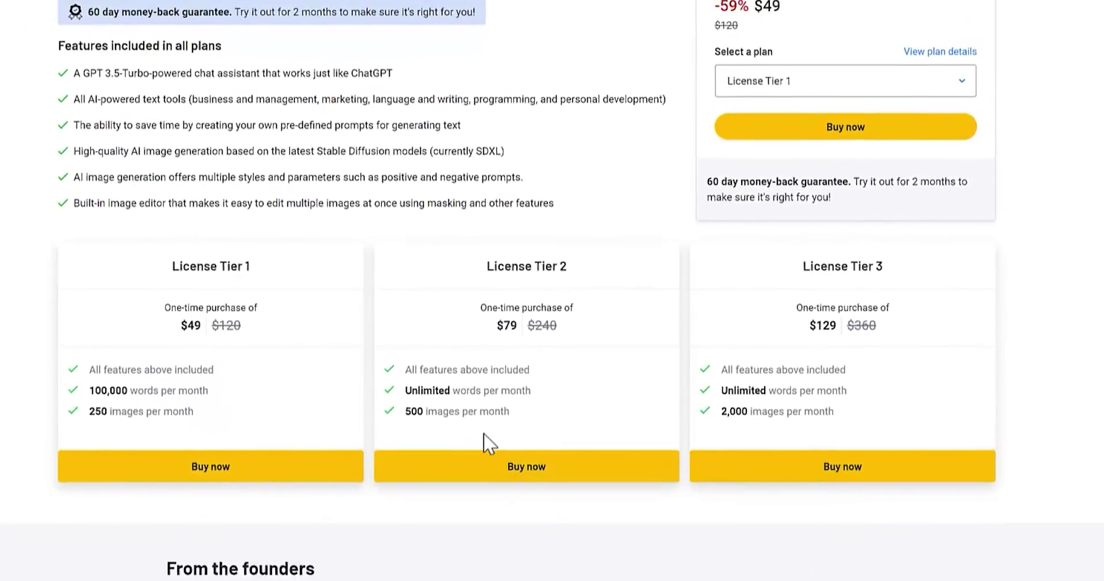
key("alt+Tab")
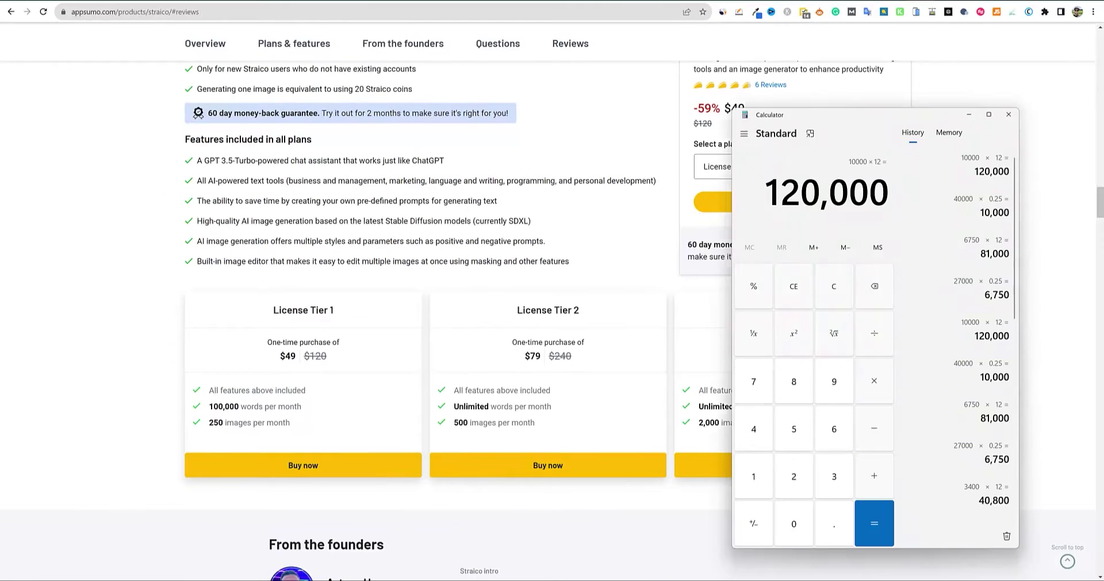
Step: Clear the calculator and its history, then compute 3 × 30 = 90
left_click(796, 282)
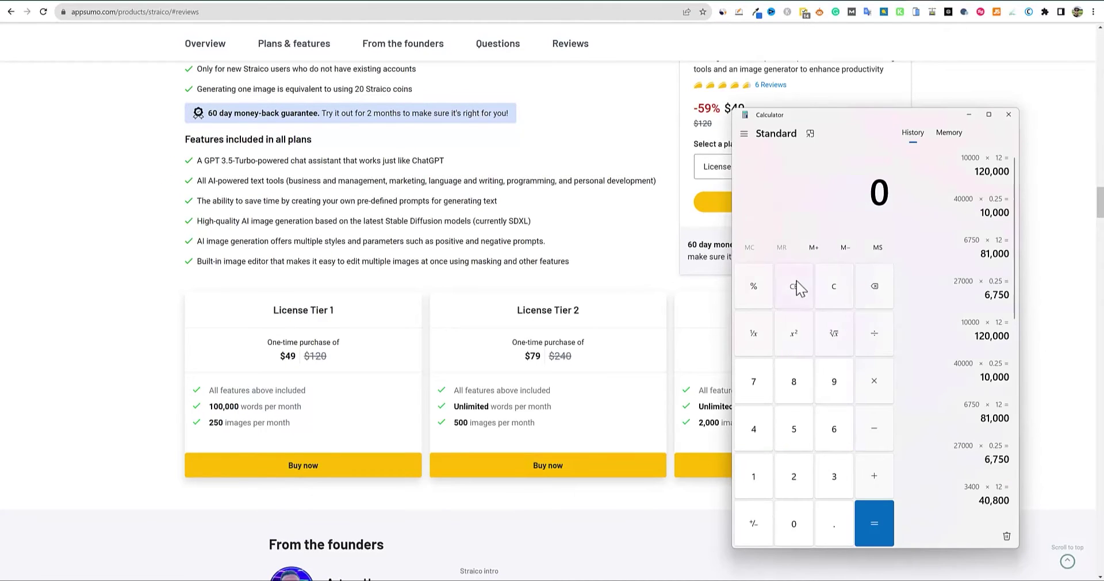
left_click(834, 287)
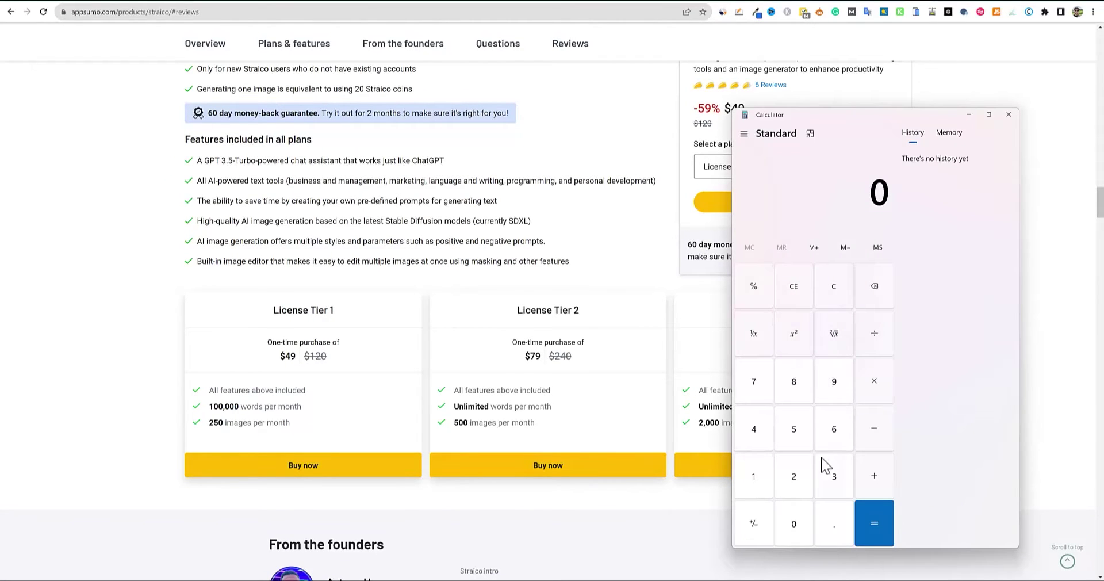
left_click(835, 477)
left_click(834, 482)
left_click(796, 519)
left_click(870, 520)
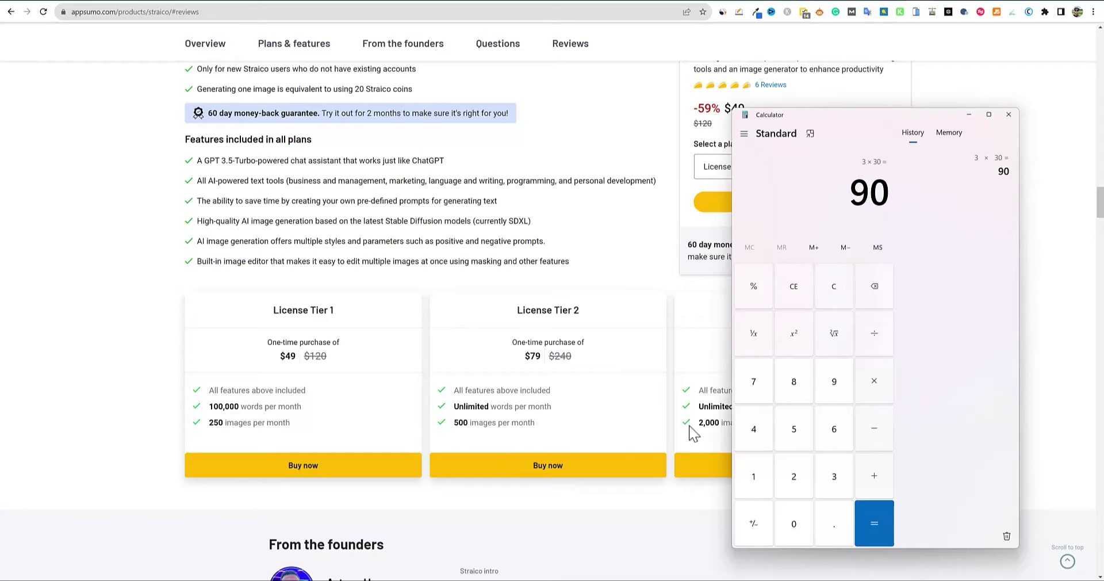
Step: Compute 500 ÷ 90 = 5.555555555555556, then bring the AppSumo license tier cards back in front
left_click(794, 291)
left_click(794, 437)
left_click(792, 522)
left_click(792, 522)
left_click(834, 381)
left_click(793, 522)
left_click(869, 523)
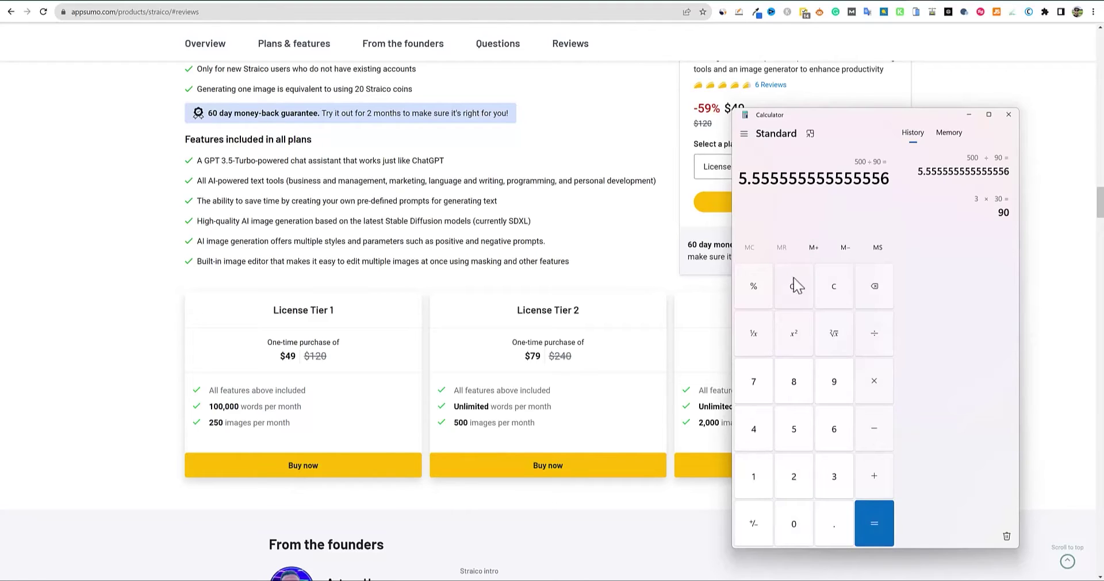
left_click(627, 273)
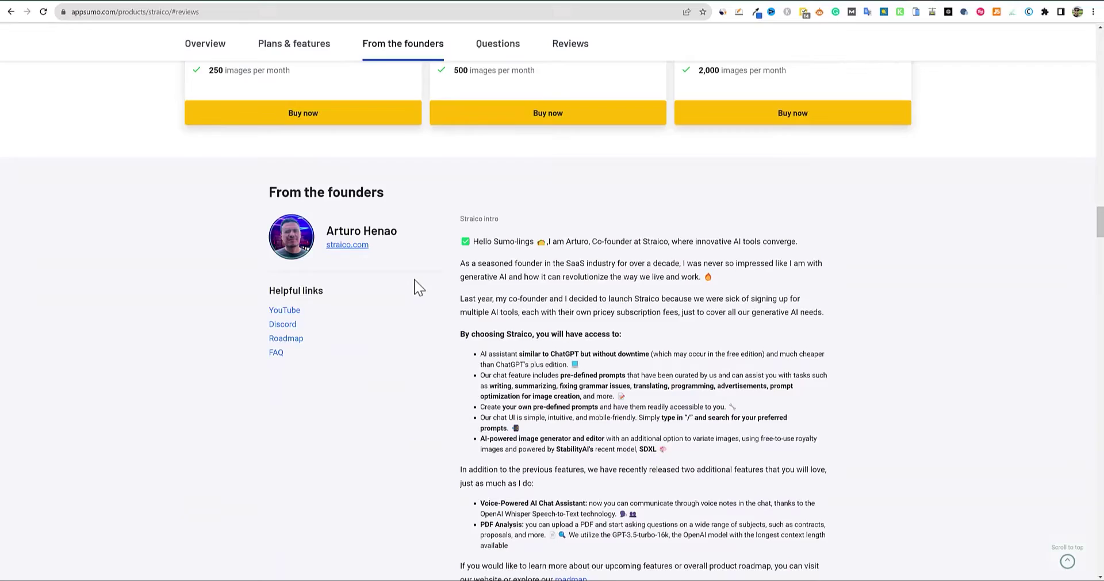
scroll(415, 289, "up", 5)
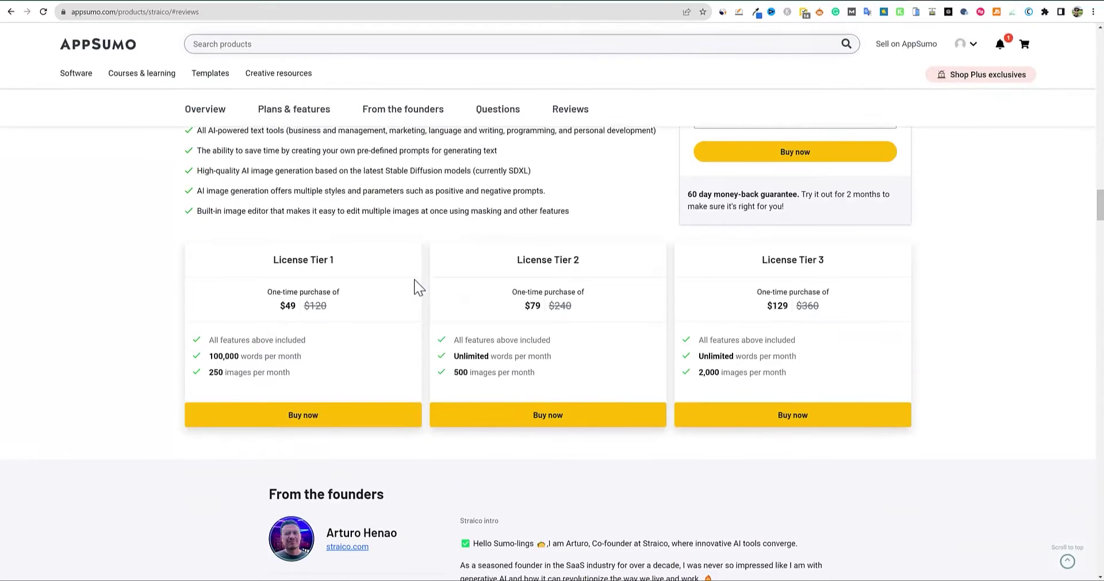
Step: Highlight License Tier 2's heading, its unlimited words per month and 500 images per month
scroll(416, 285, "up", 1)
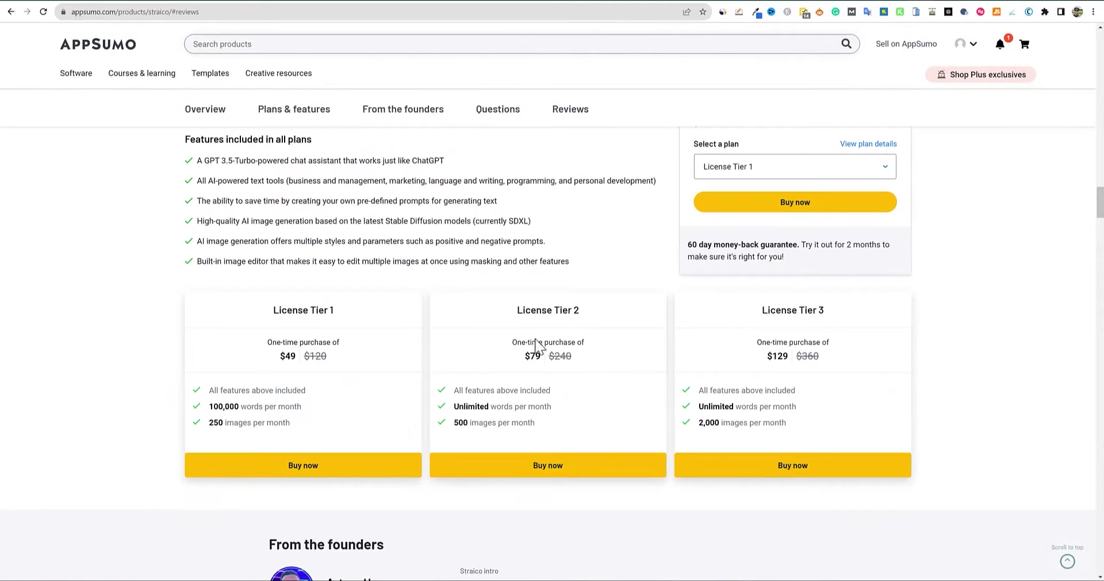
left_click_drag(516, 310, 584, 310)
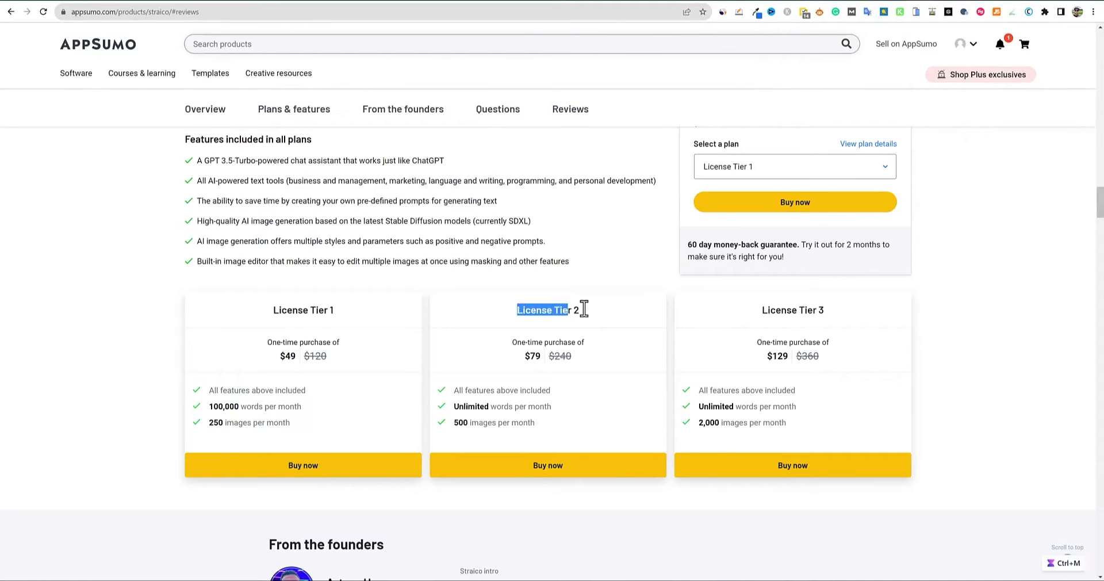
left_click(885, 357)
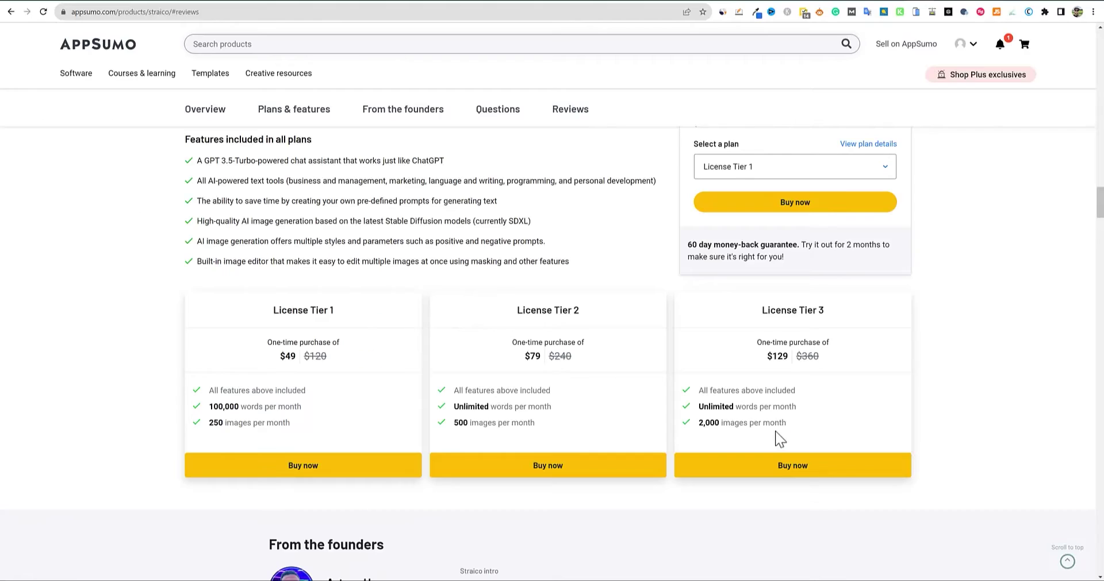
scroll(771, 424, "down", 5)
scroll(755, 421, "up", 5)
scroll(543, 414, "down", 1)
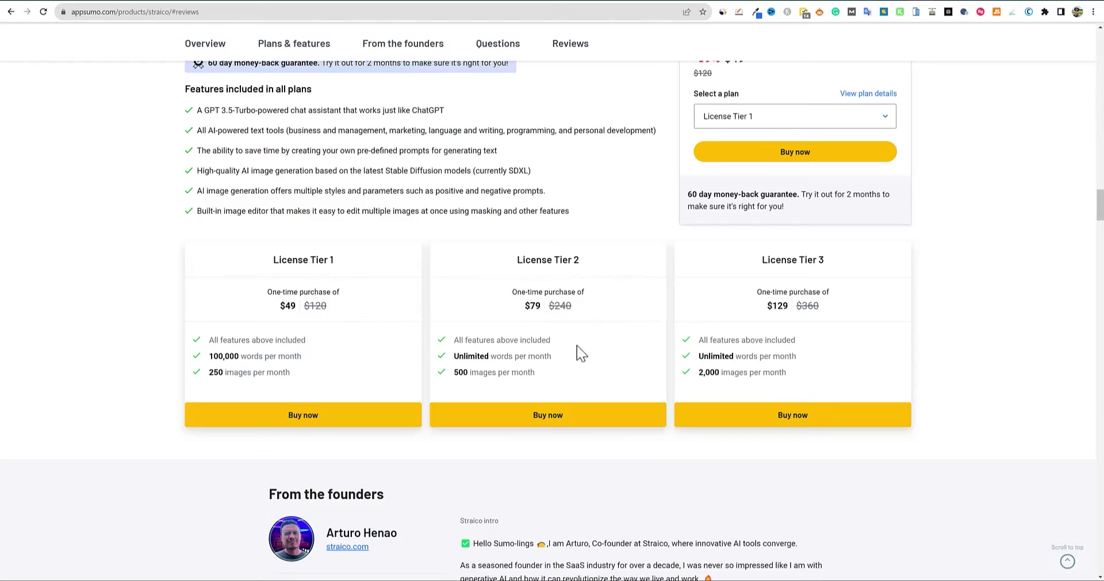
left_click_drag(467, 358, 568, 361)
left_click(619, 223)
left_click_drag(535, 372, 454, 373)
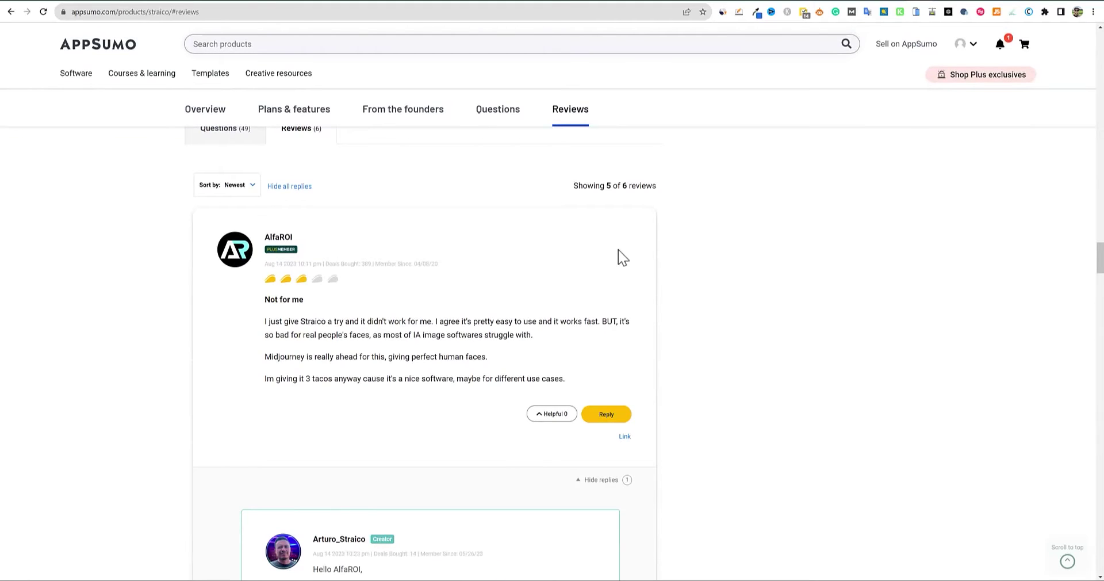
Step: Highlight the 'Not for me' review text and the creator reply's author and date
left_click_drag(284, 321, 477, 380)
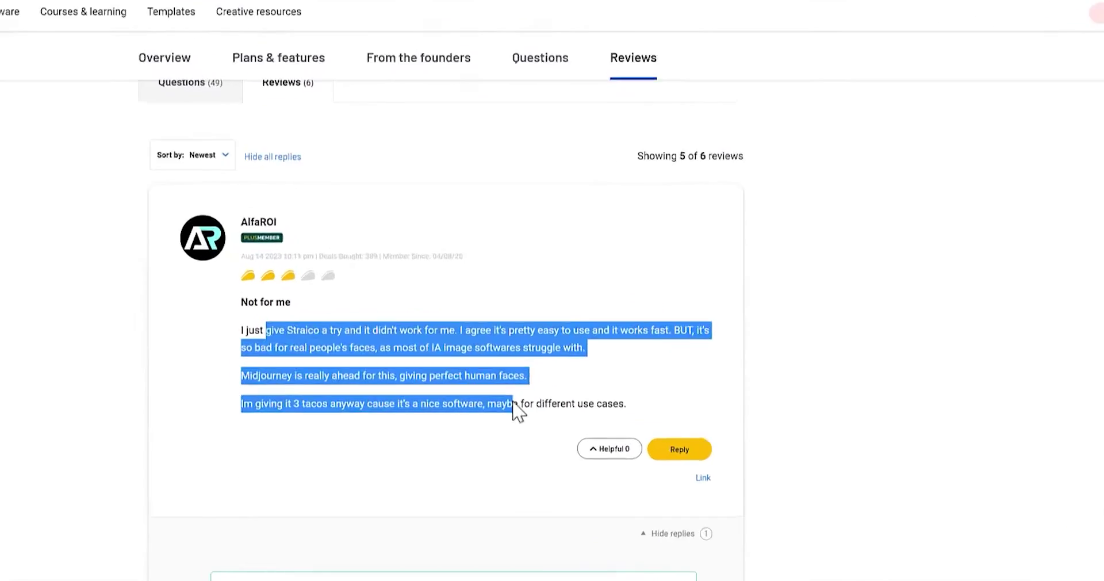
left_click(664, 388)
scroll(663, 388, "down", 8)
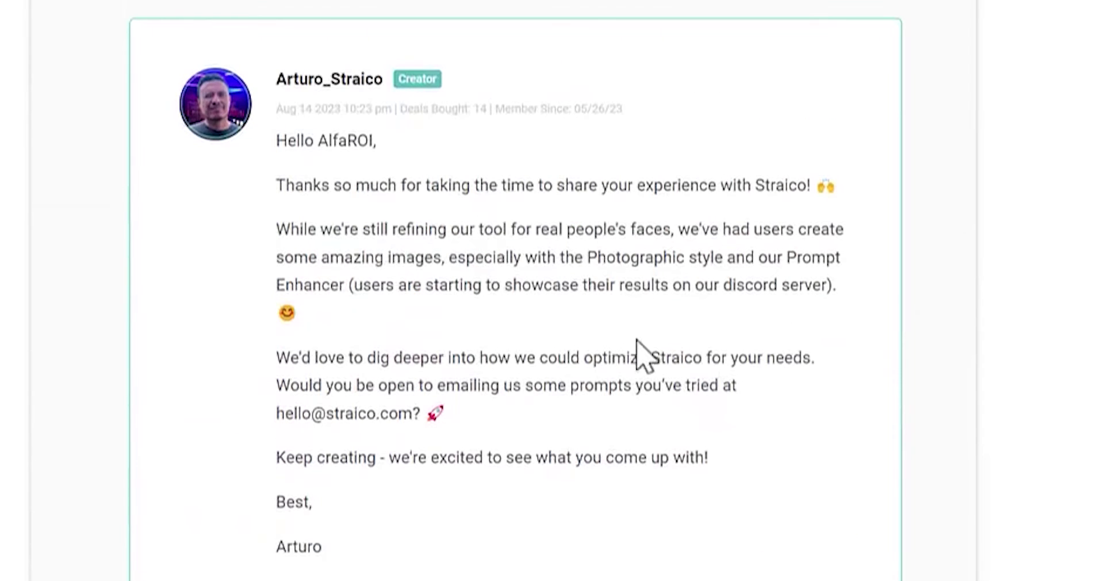
left_click_drag(286, 86, 451, 128)
left_click(644, 318)
Step: Scroll through the 'A Game-Changer!' and 'A versatile AI tool' reviews, then return to the page top
scroll(601, 278, "down", 10)
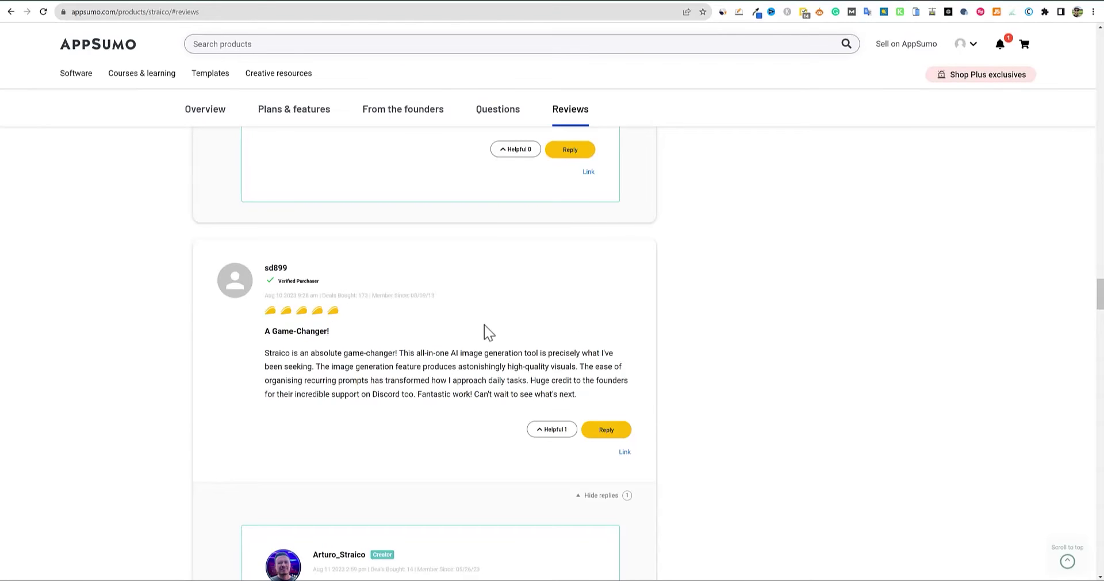
scroll(575, 345, "down", 5)
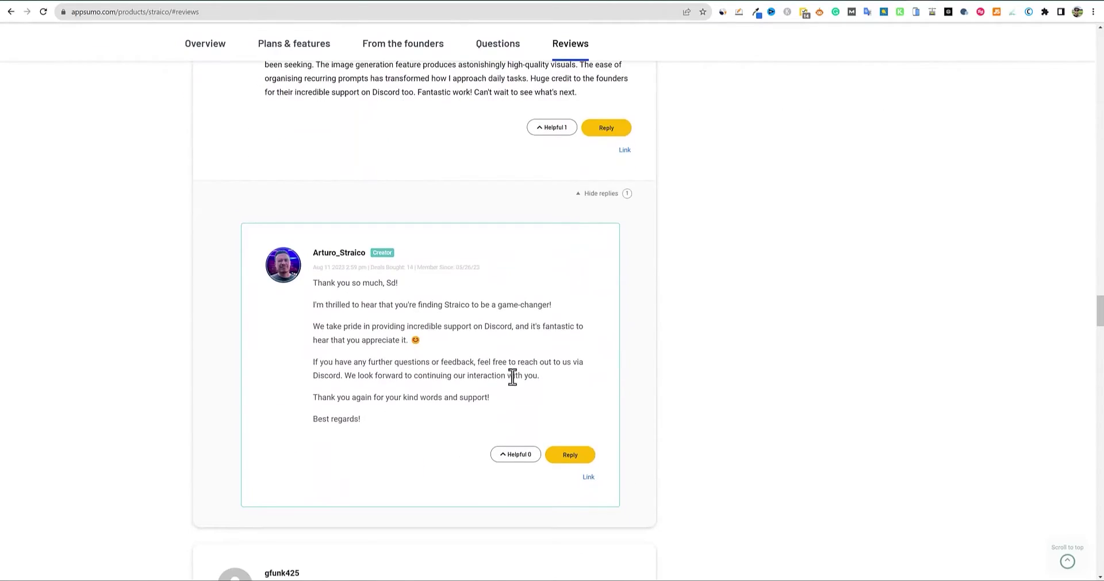
scroll(468, 377, "down", 6)
scroll(468, 377, "down", 15)
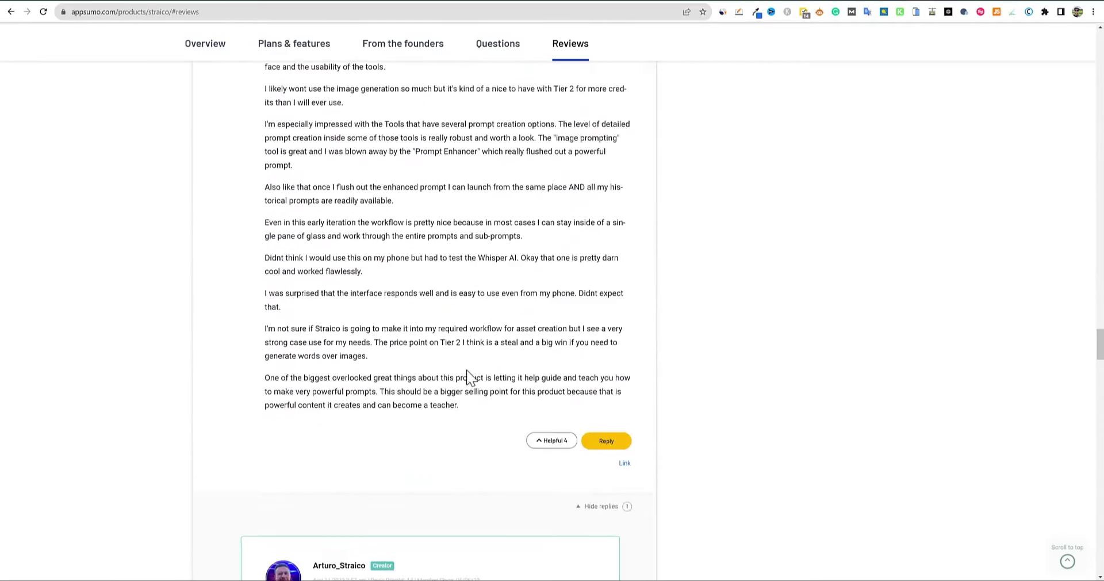
left_click(1067, 561)
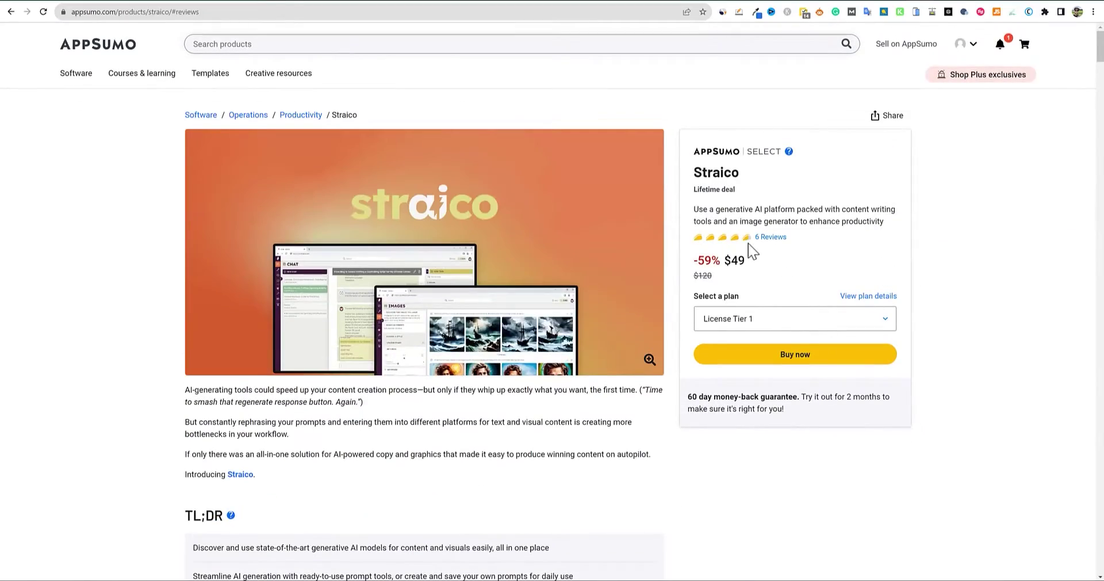